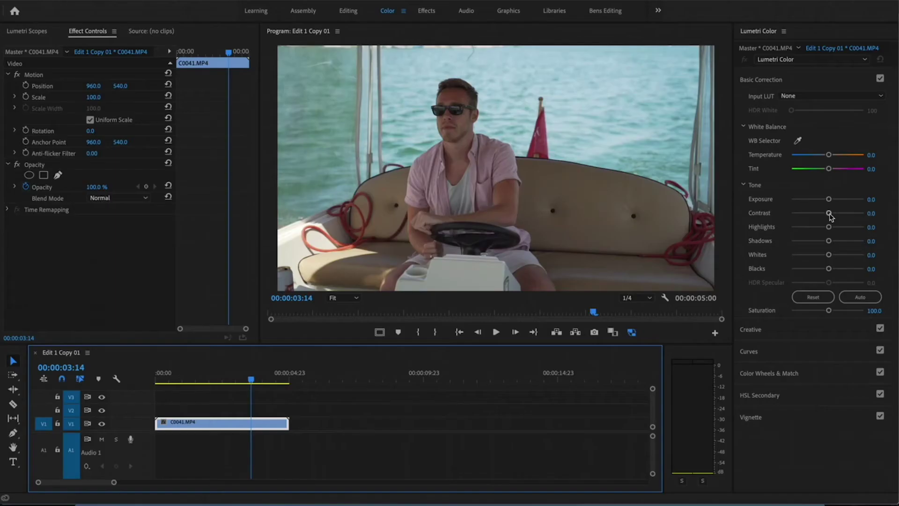
- In Basic Correction, set Highlights to -33.8, Shadows to 10.3 and Whites to -14.7
click(839, 215)
mouse_move(828, 227)
mouse_down()
mouse_move(815, 228)
mouse_move(831, 241)
mouse_up()
drag(829, 255, 823, 257)
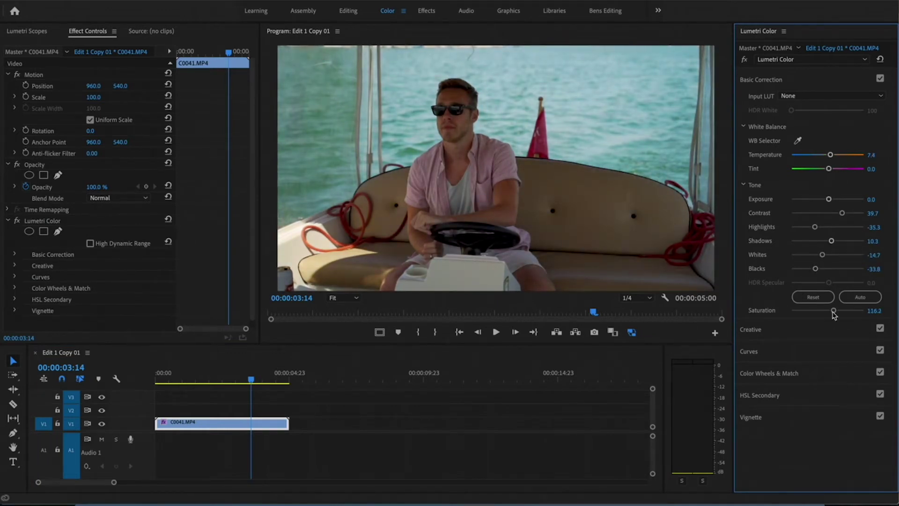
- Browse the Creative Look presets without choosing one, then return to Basic Correction
click(751, 329)
click(824, 117)
click(698, 200)
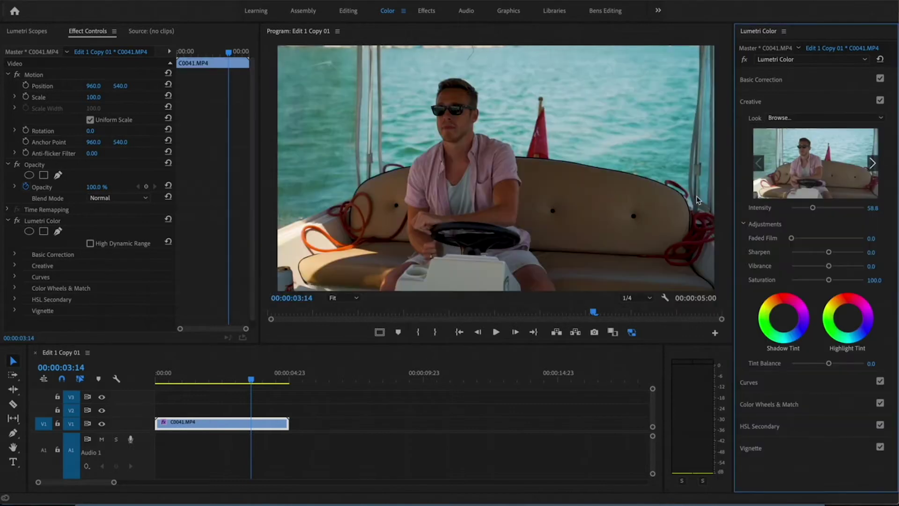
click(815, 80)
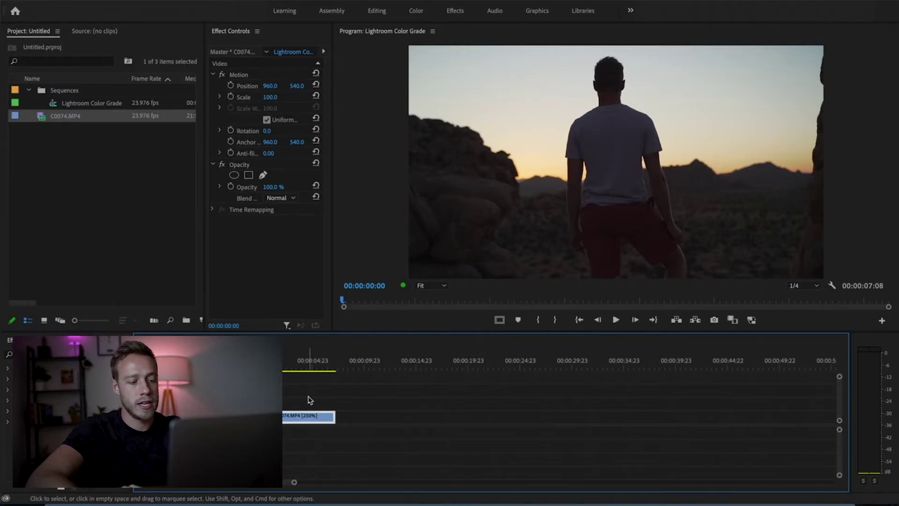
- Play and stop the desert clip preview, then bring up Export Frame at 00:00:04:14
key(space)
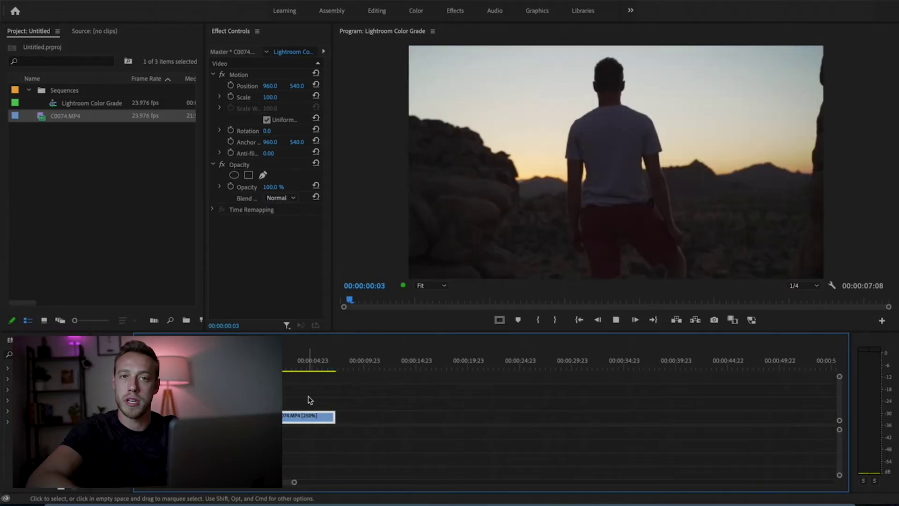
key(space)
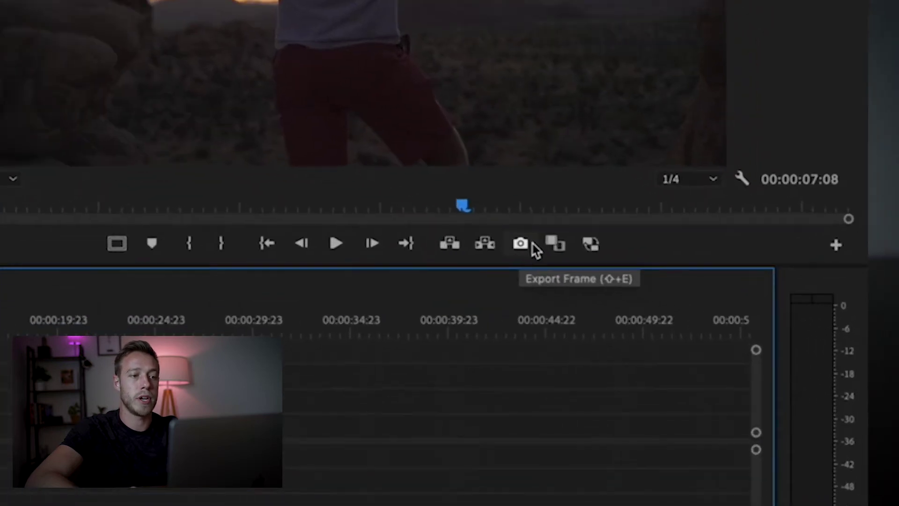
click(714, 320)
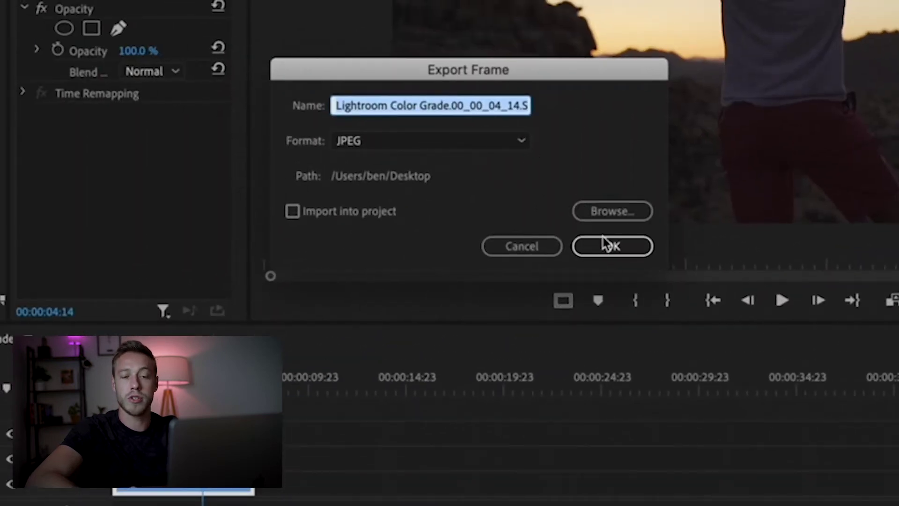
- Save the frame as a JPEG still to the Desktop
click(611, 246)
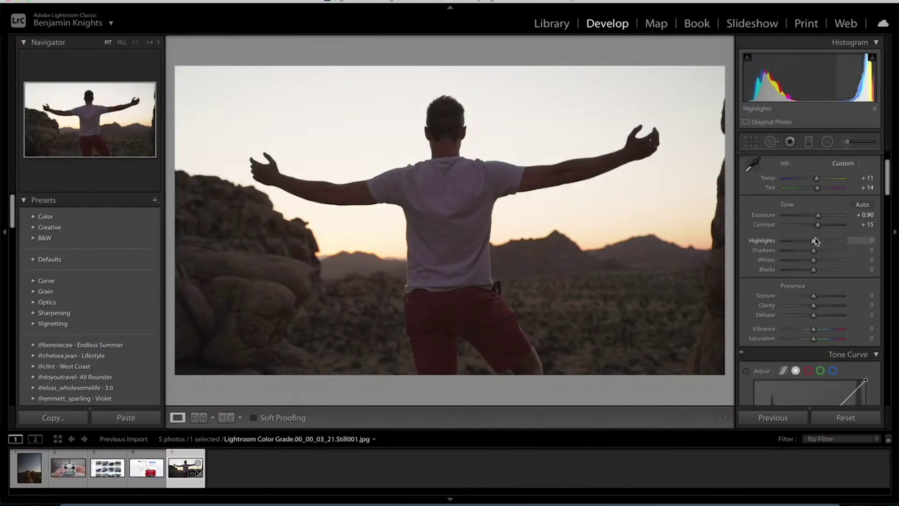
- Bend the green tone curve, raise Red saturation to +35, and tint highlights pink at saturation 38
scroll(815, 241, down, 5)
click(821, 215)
drag(781, 305, 784, 318)
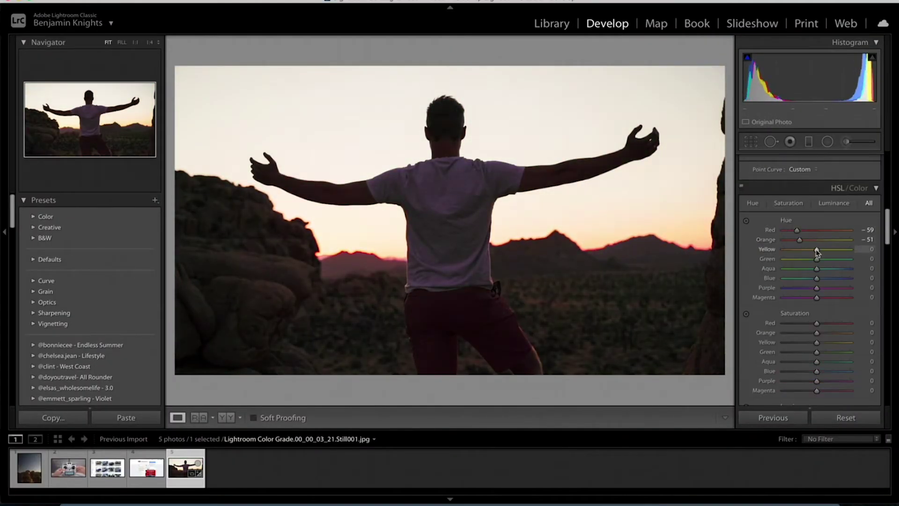
drag(817, 261, 829, 261)
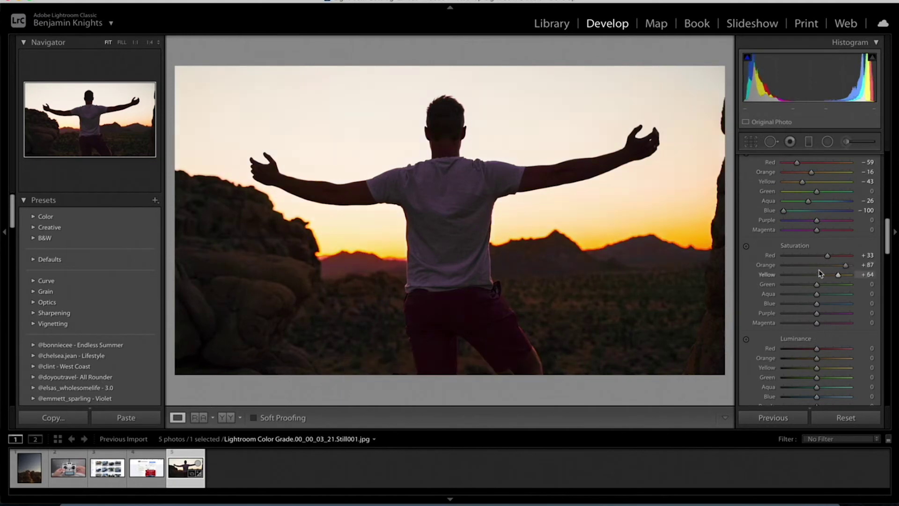
scroll(775, 248, down, 3)
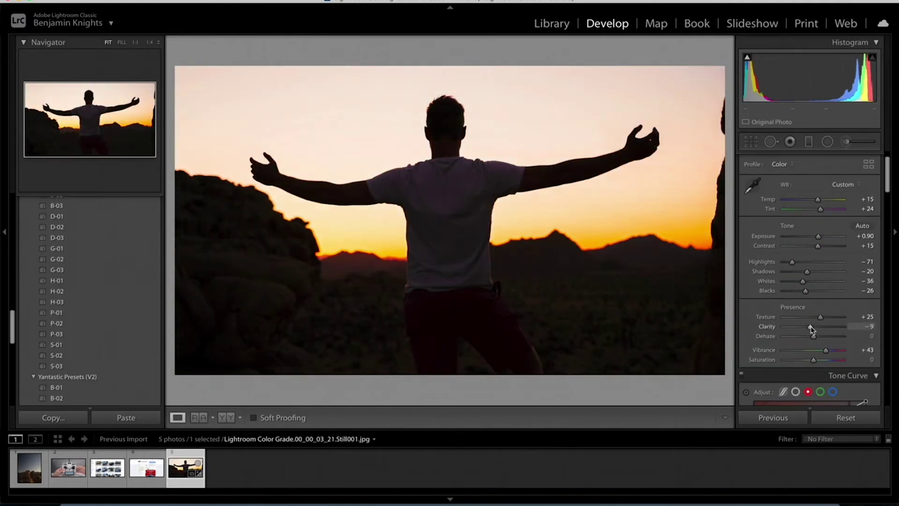
scroll(811, 307, down, 10)
drag(783, 261, 806, 262)
scroll(793, 311, down, 5)
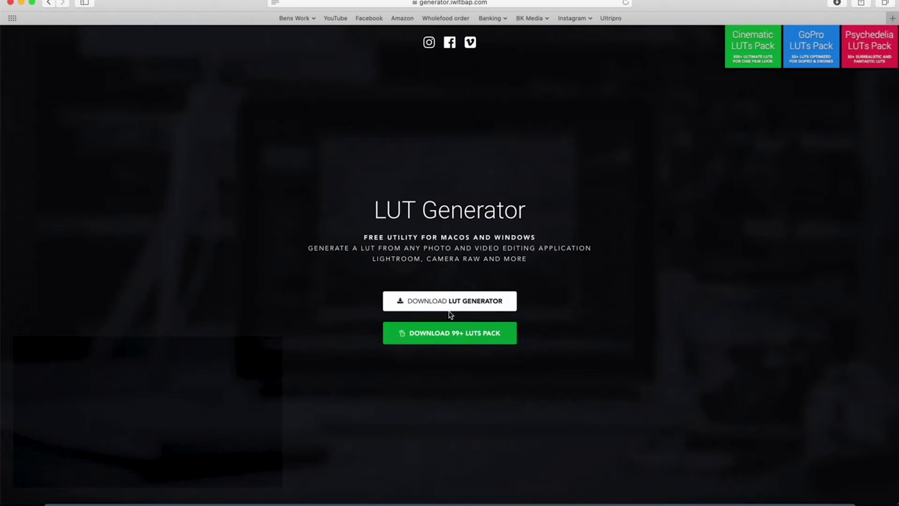
- Go to the LUT Generator download and submit a $0 price on Sellfy
scroll(449, 314, down, 20)
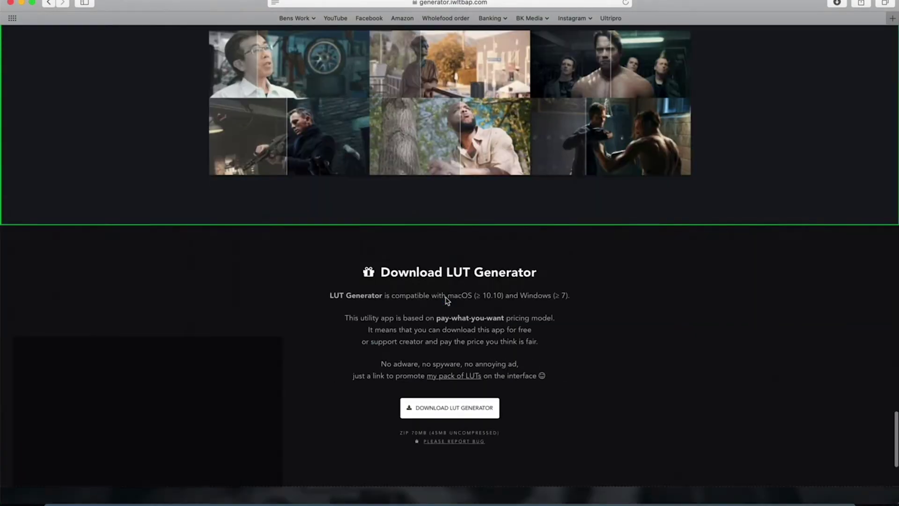
scroll(448, 301, down, 5)
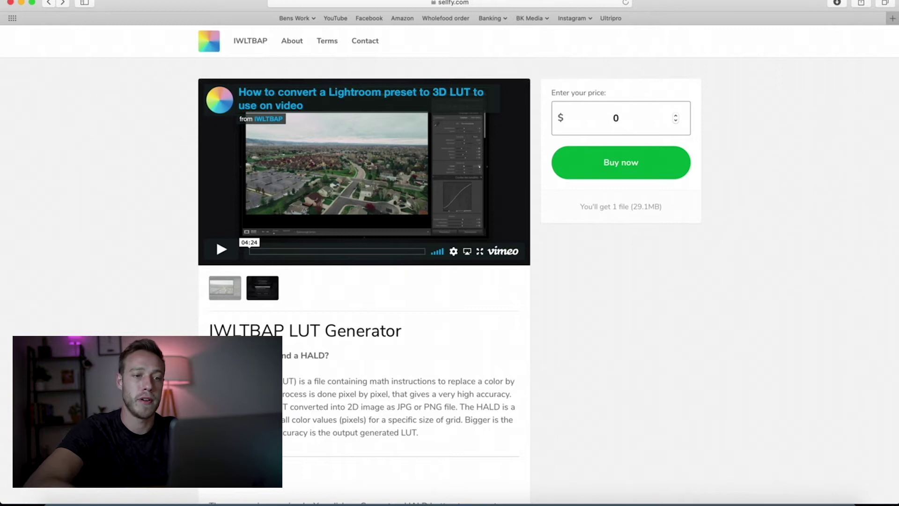
key(Return)
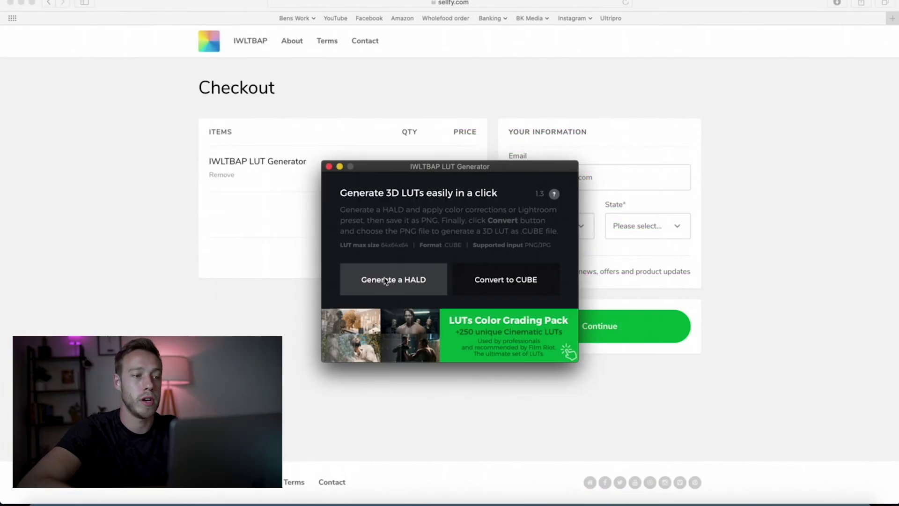
- Choose Generate a HALD, bringing up a file dialog at Documents
click(381, 280)
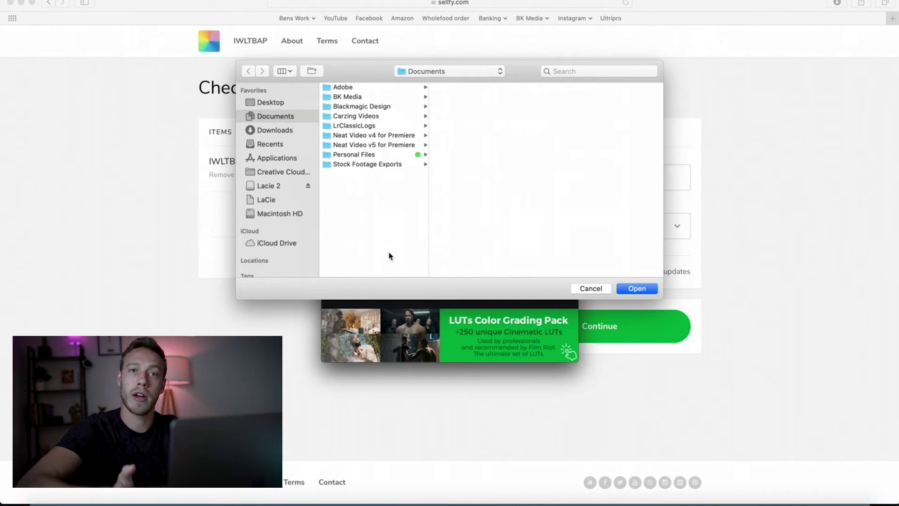
- Save the neutral HALD as Neutral-512.png in Documents and select it in Finder
click(645, 288)
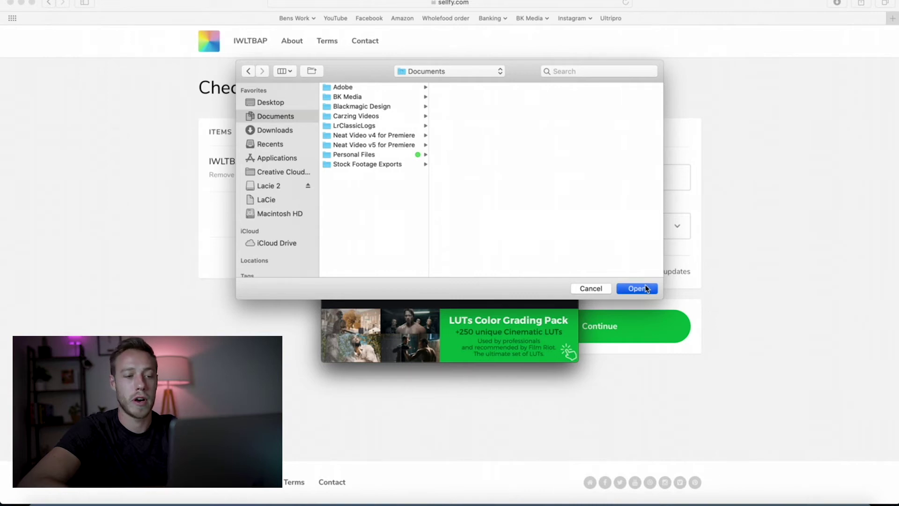
click(47, 494)
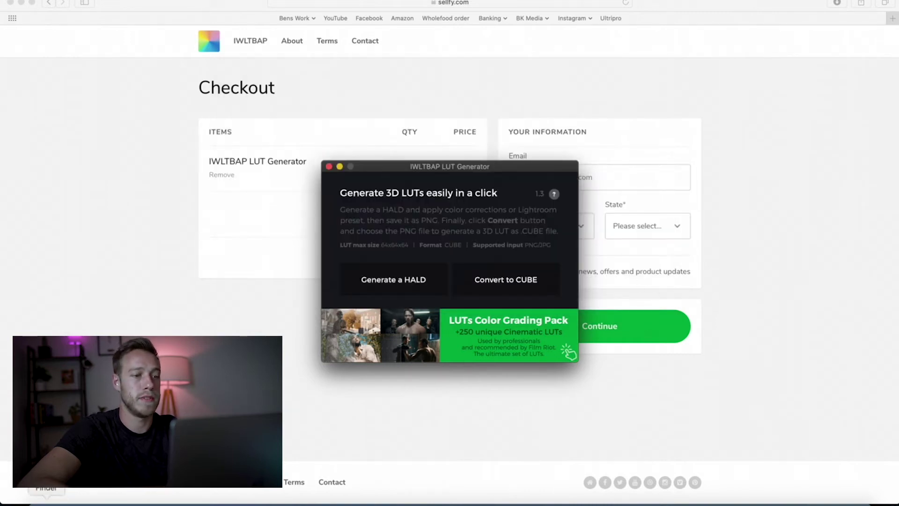
click(99, 74)
click(197, 113)
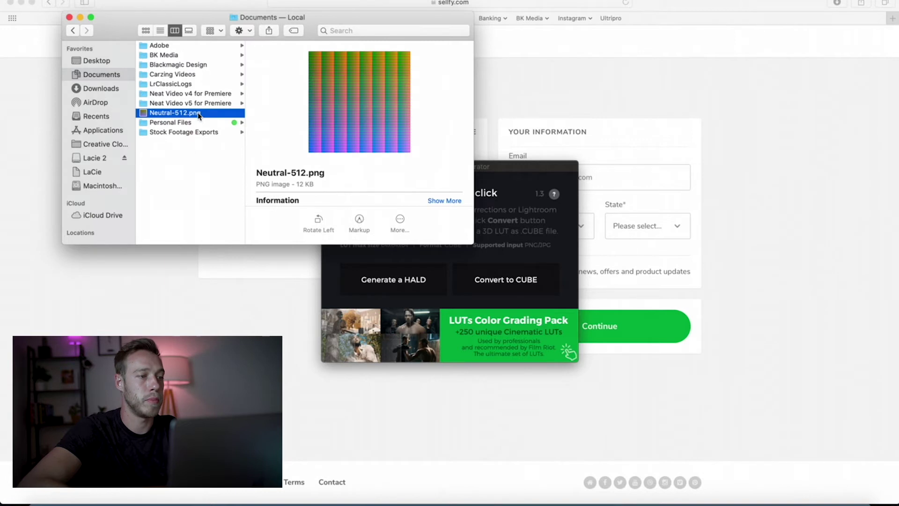
- Preview Neutral-512.png and create a new folder named 'Joshua tree Color LUT'
key(space)
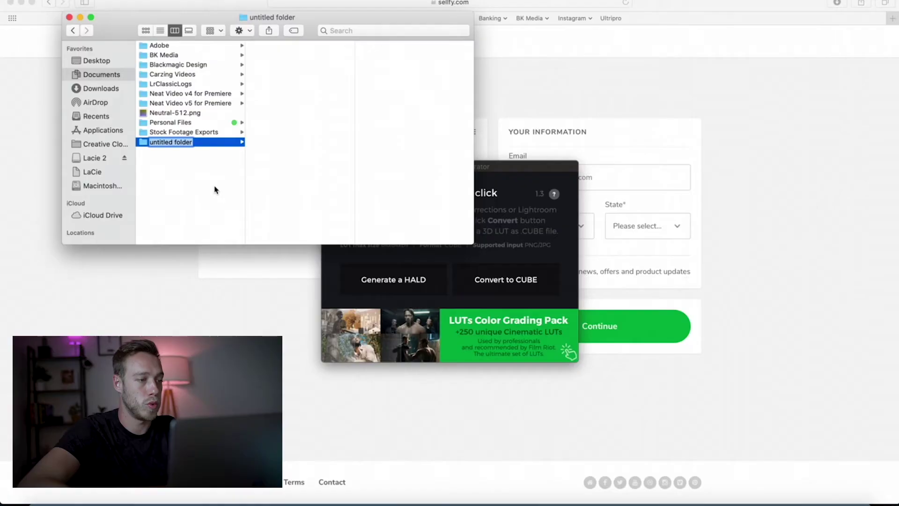
text(Josh)
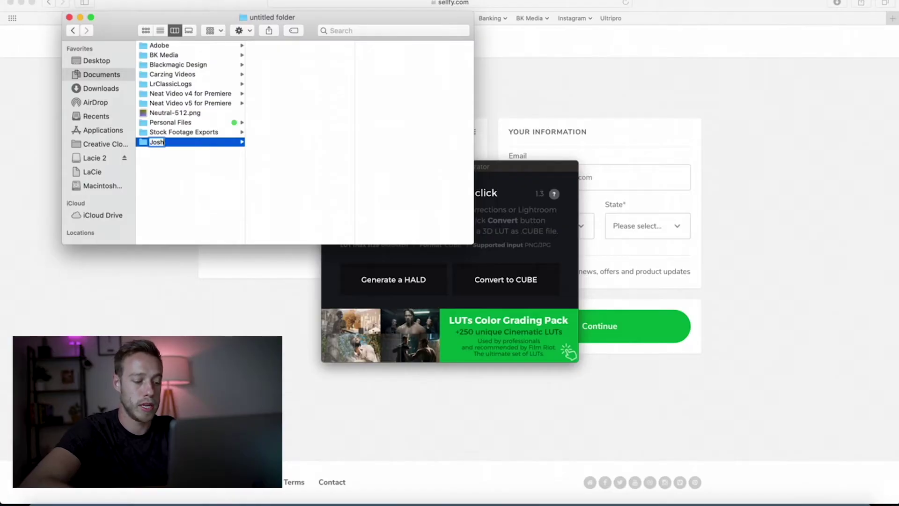
text(ua tree Color LUT)
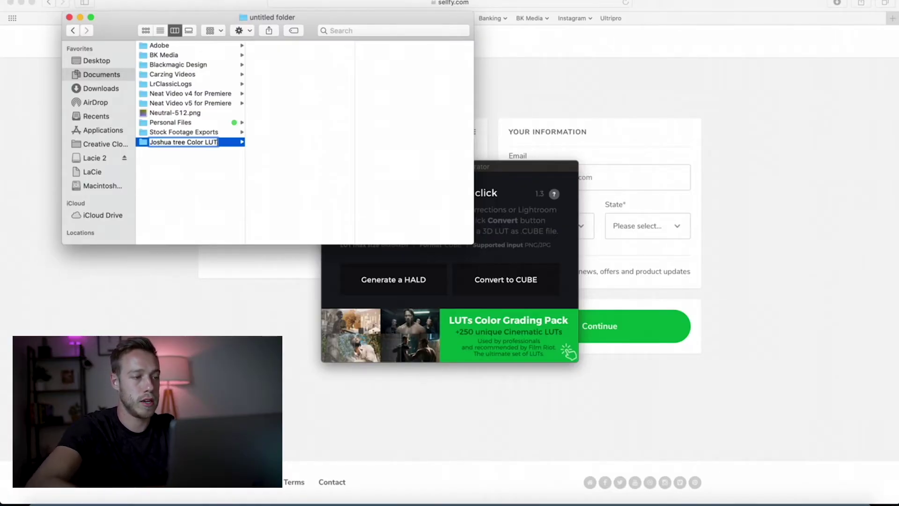
key(Return)
- Move Neutral-512.png into the Joshua tree Color LUT folder and confirm it is inside
drag(175, 122, 196, 84)
click(196, 84)
click(302, 45)
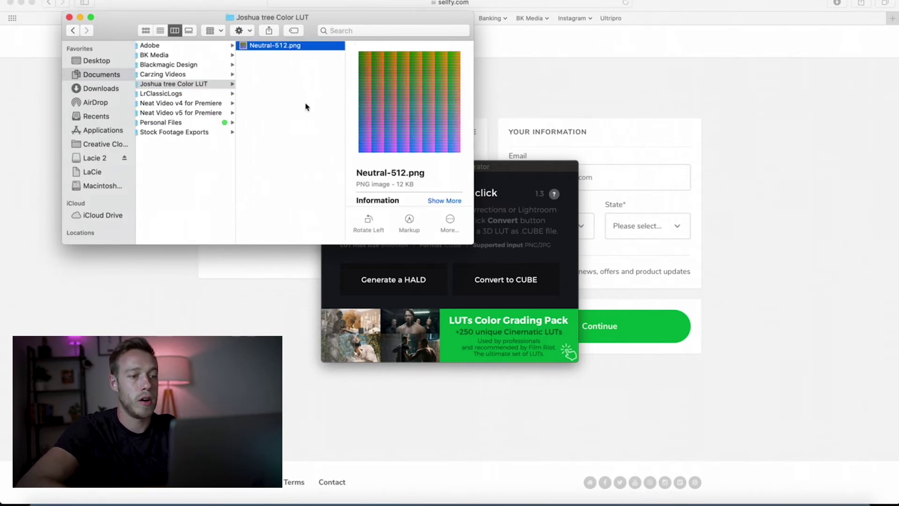
click(305, 107)
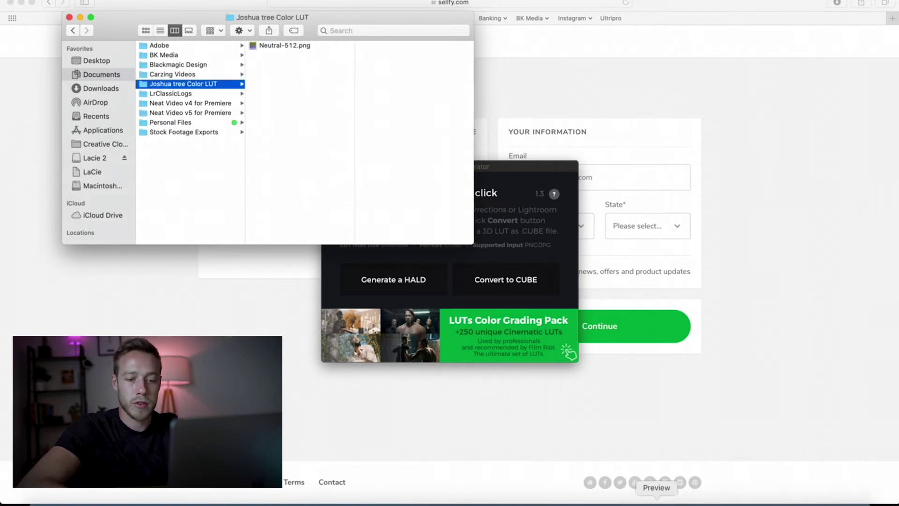
click(564, 500)
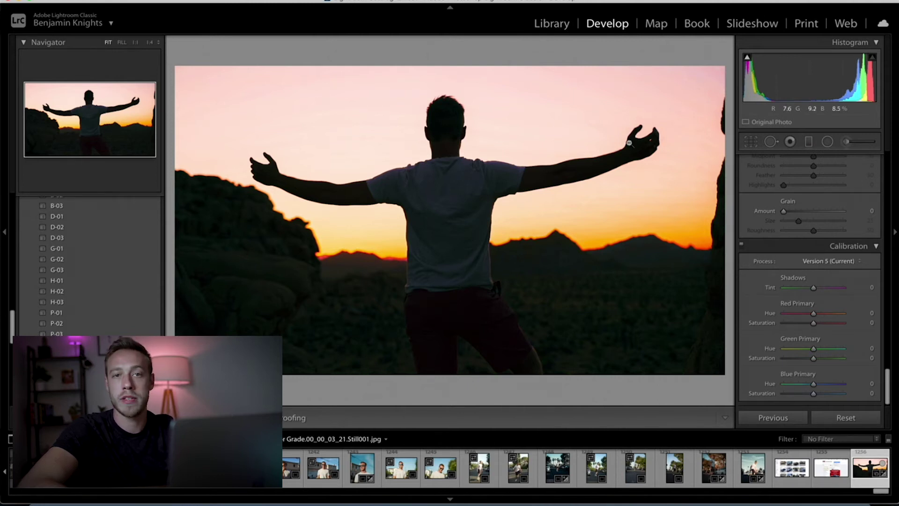
- Copy the sunset still's develop settings, then select the neutral HALD image in the filmstrip
click(234, 1)
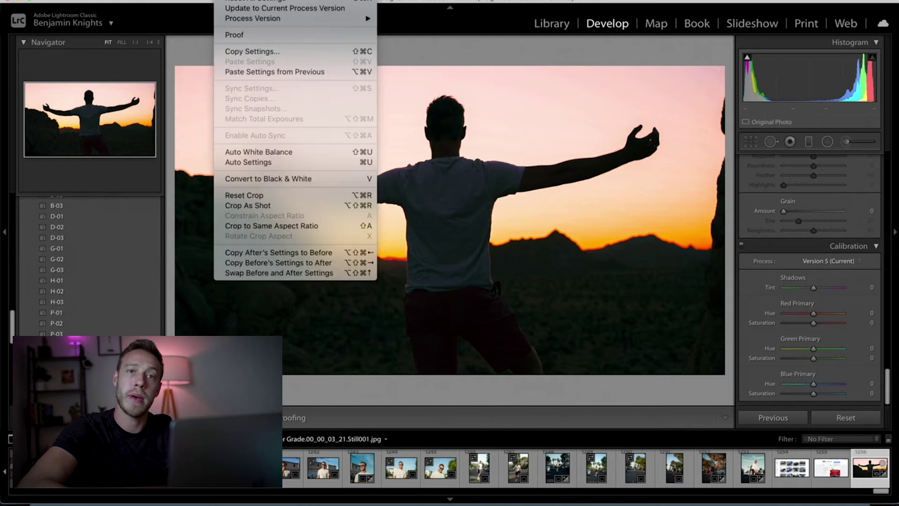
click(252, 52)
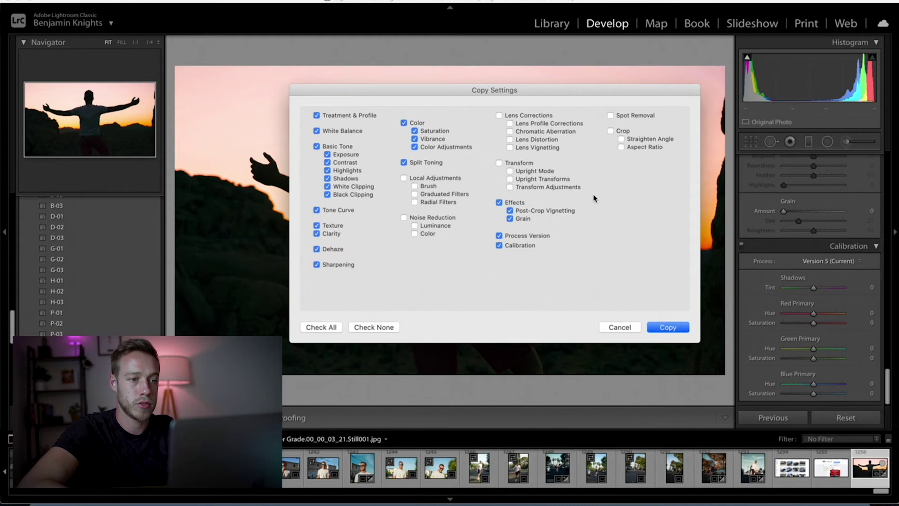
key(Return)
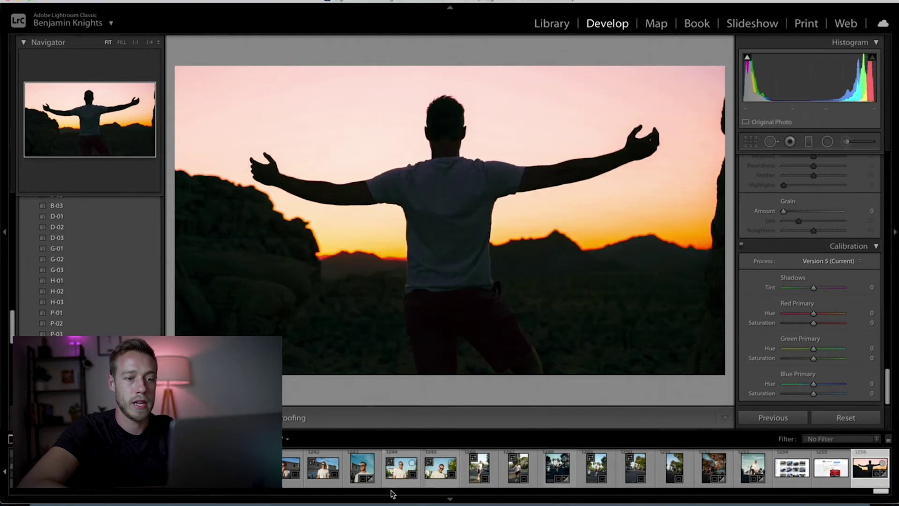
drag(883, 488, 26, 492)
click(30, 467)
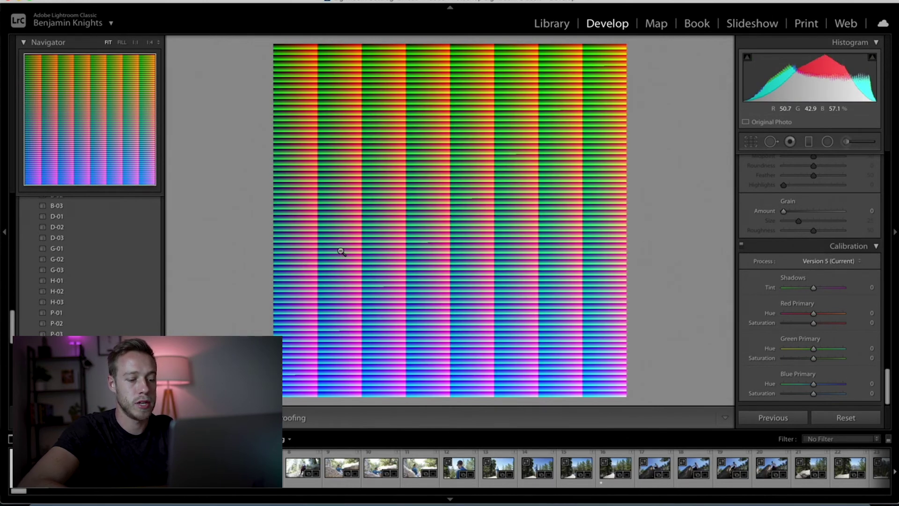
- Paste the sunset still's develop settings onto the HALD image with Cmd+Shift+V
key(super+shift+v)
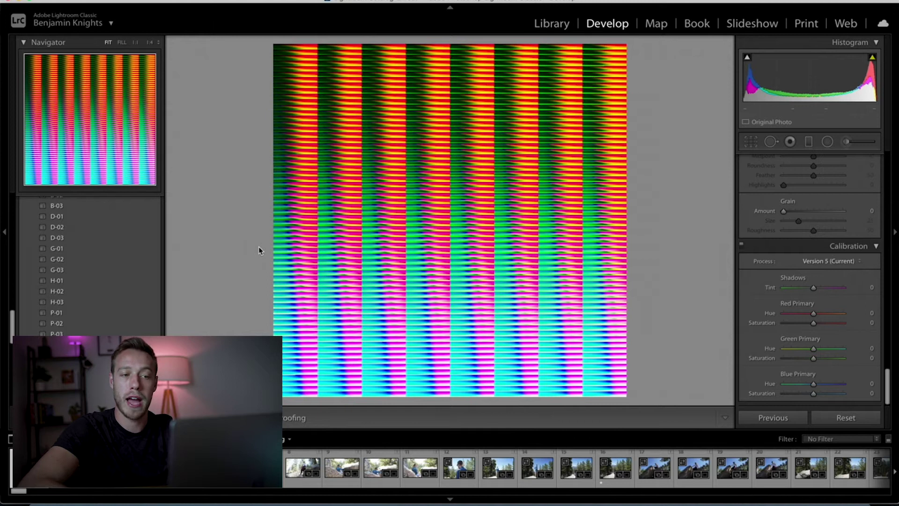
- Start exporting the HALD image and set the destination to Documents > Joshua tree Color LUT
click(113, 1)
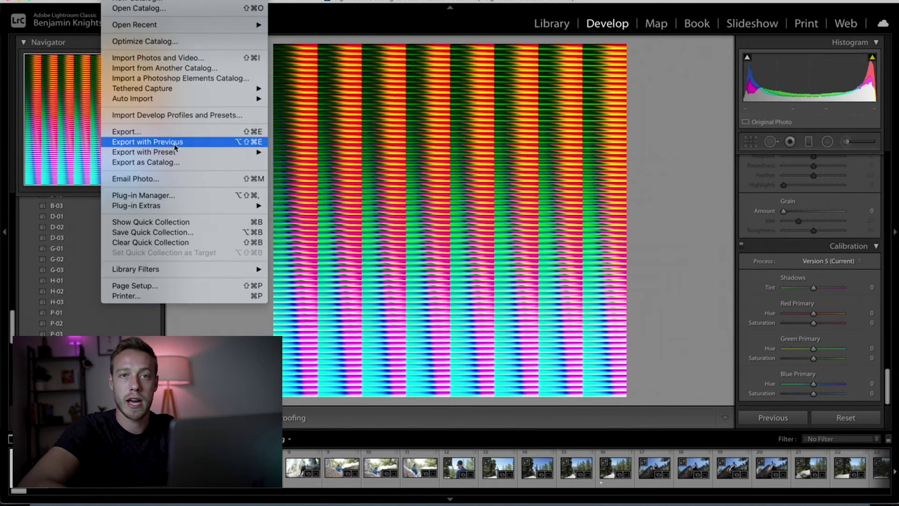
click(184, 133)
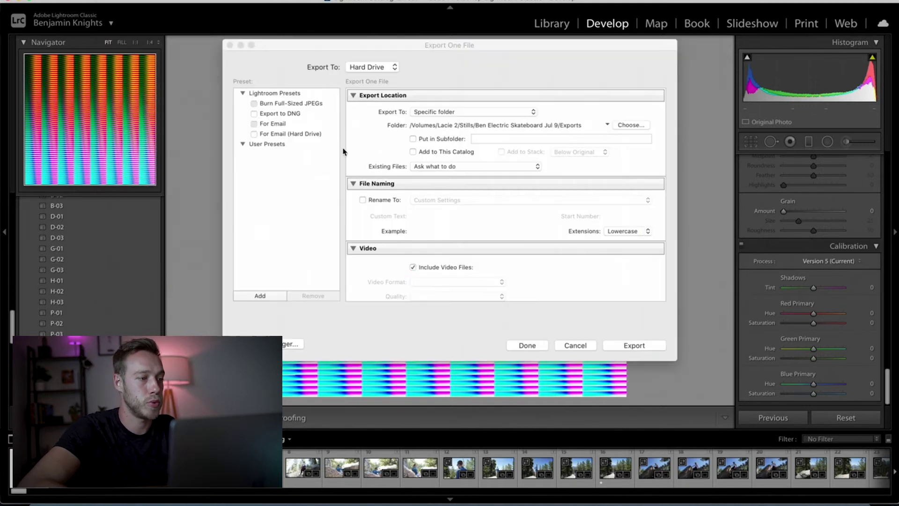
click(630, 125)
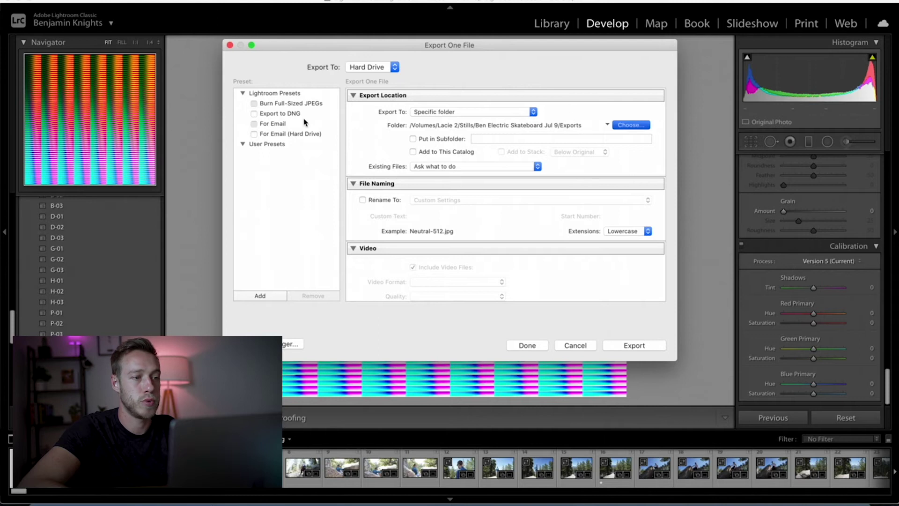
click(284, 108)
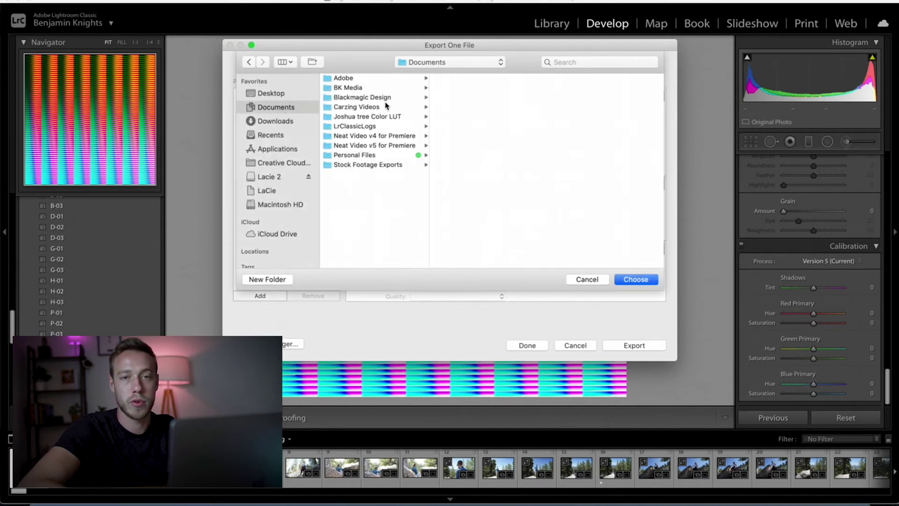
click(381, 116)
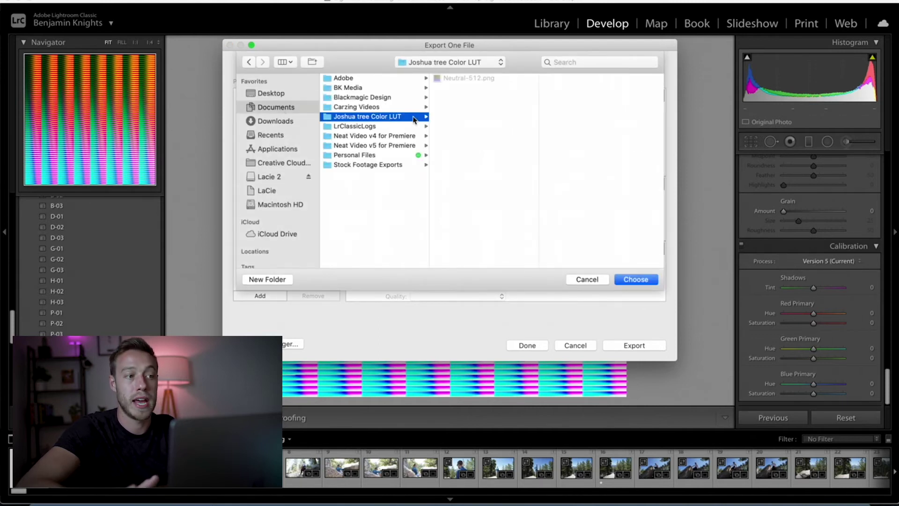
- Create a new folder named 'Hald' there and export Neutral-512.jpg into it
click(274, 281)
text(H)
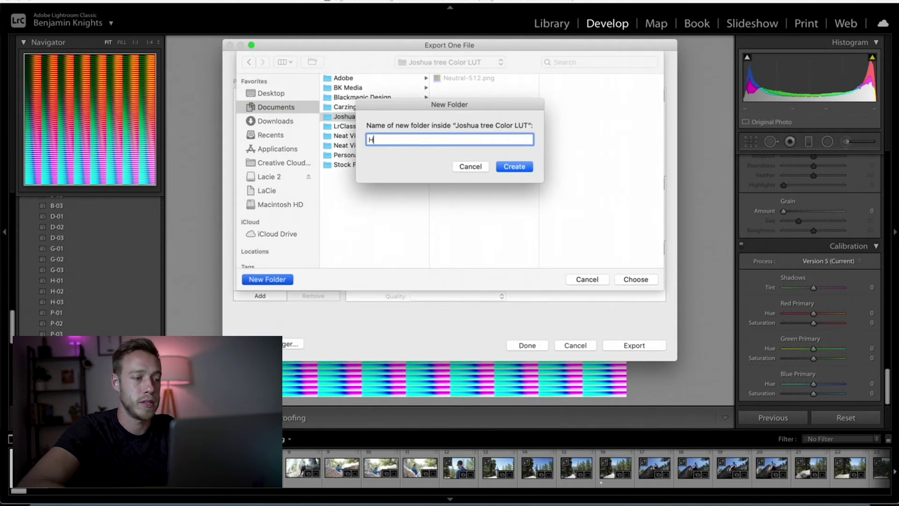
text(ald)
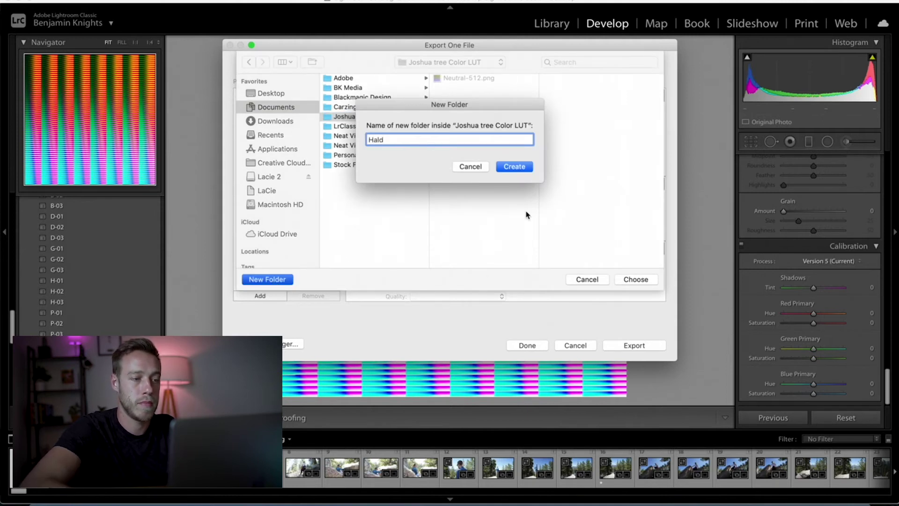
key(Return)
key(Return)
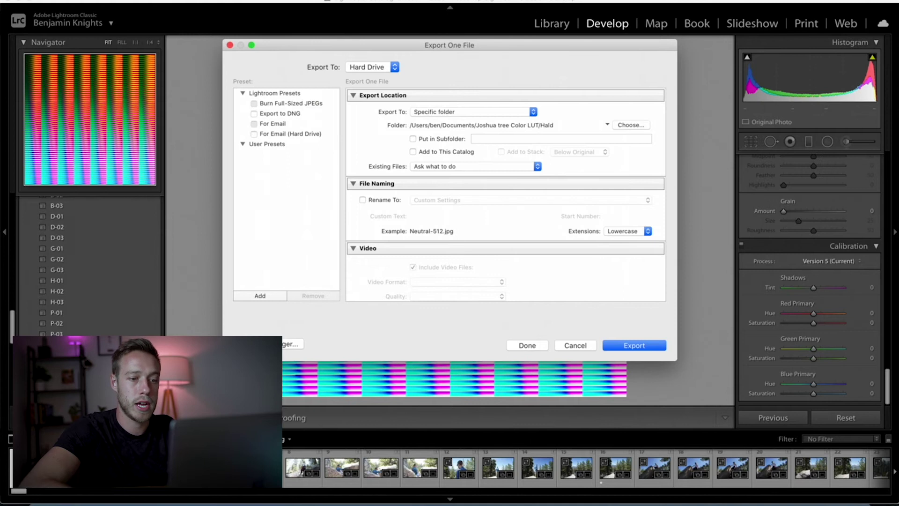
click(642, 349)
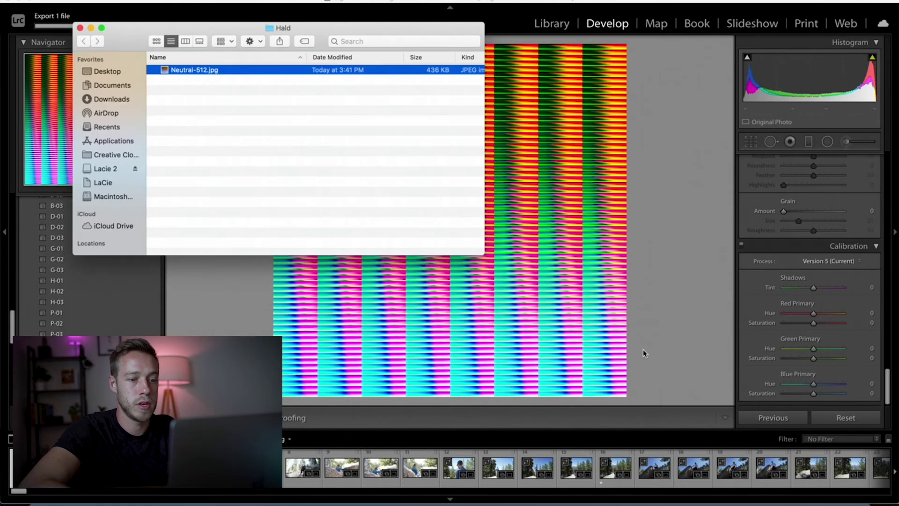
- Preview Neutral-512.jpg full size with Quick Look from the Hald Finder window
drag(328, 28, 443, 58)
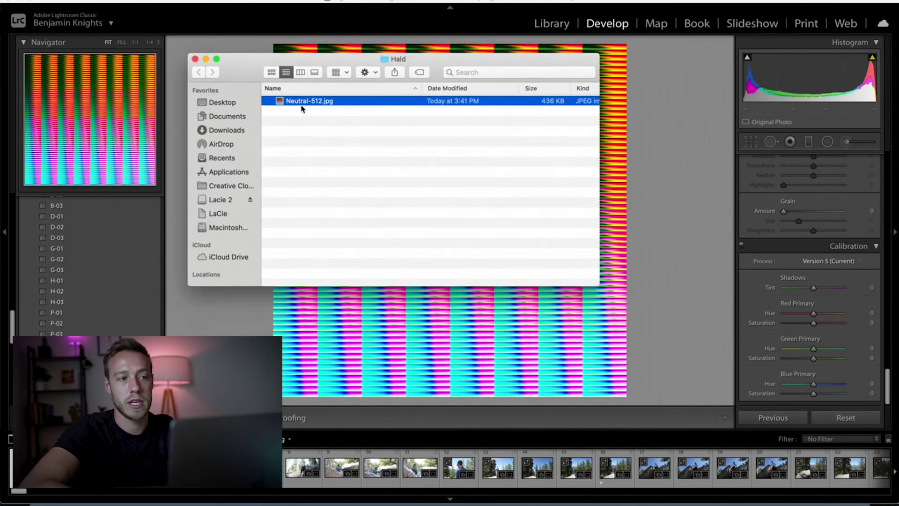
key(space)
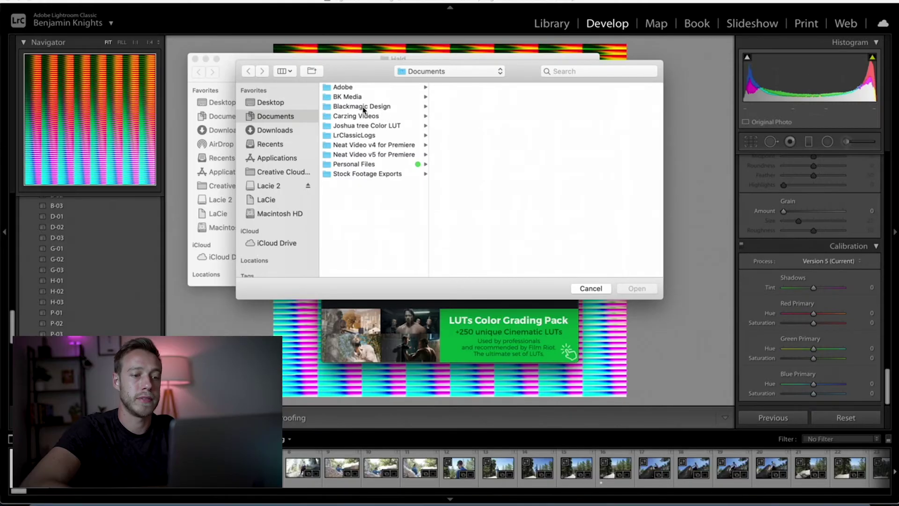
- Convert Joshua tree Color LUT/Hald/Neutral-512.jpg to CUBE and dismiss the Done message
click(360, 125)
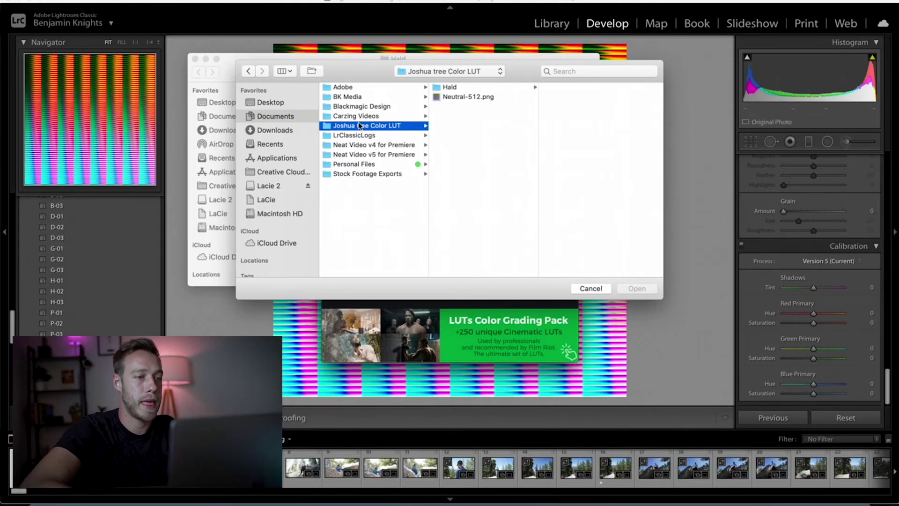
click(480, 87)
click(556, 88)
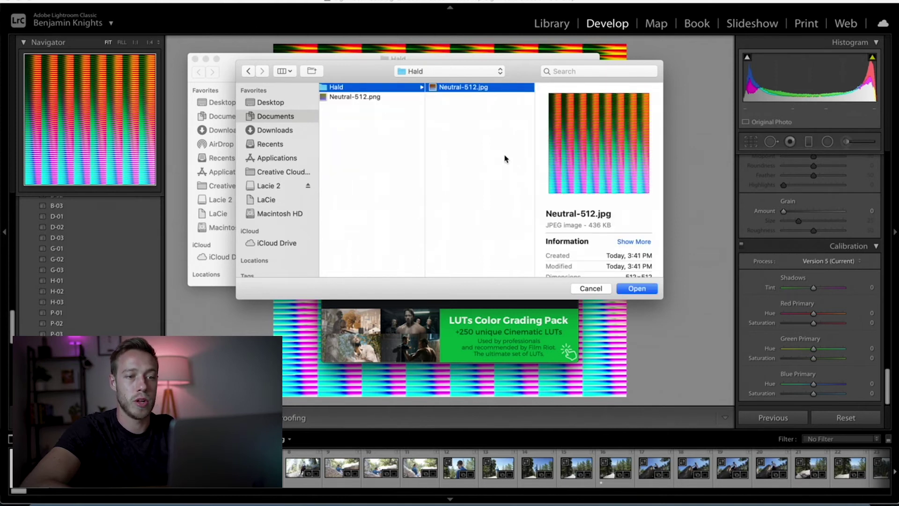
key(Return)
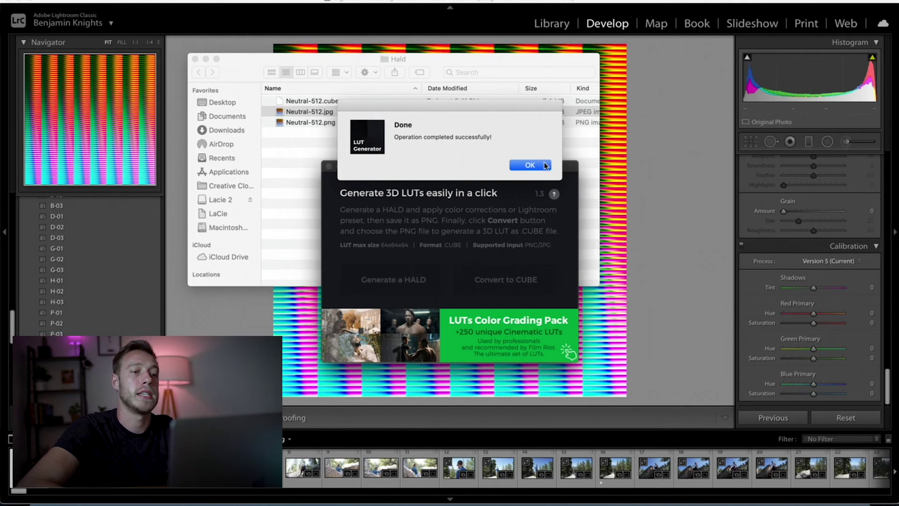
click(530, 165)
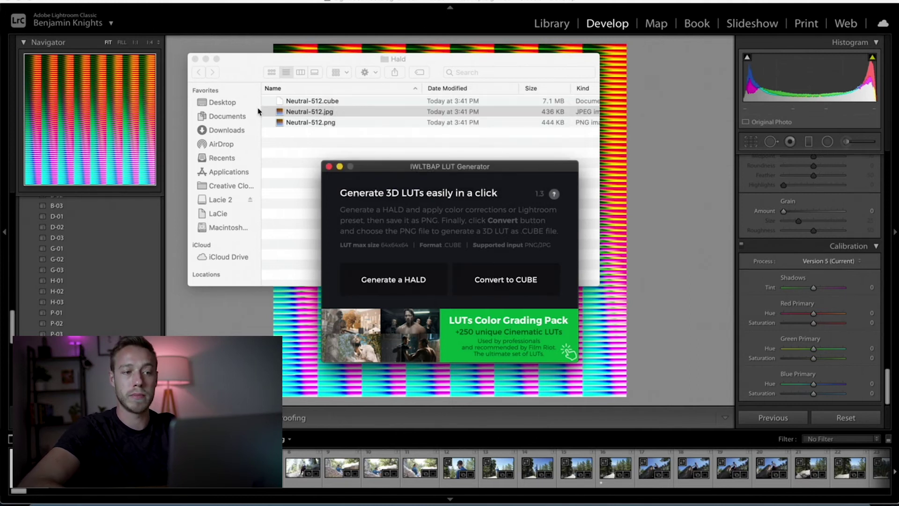
- Locate the new Neutral-512.cube in the Hald folder window, then close it
click(284, 162)
click(316, 100)
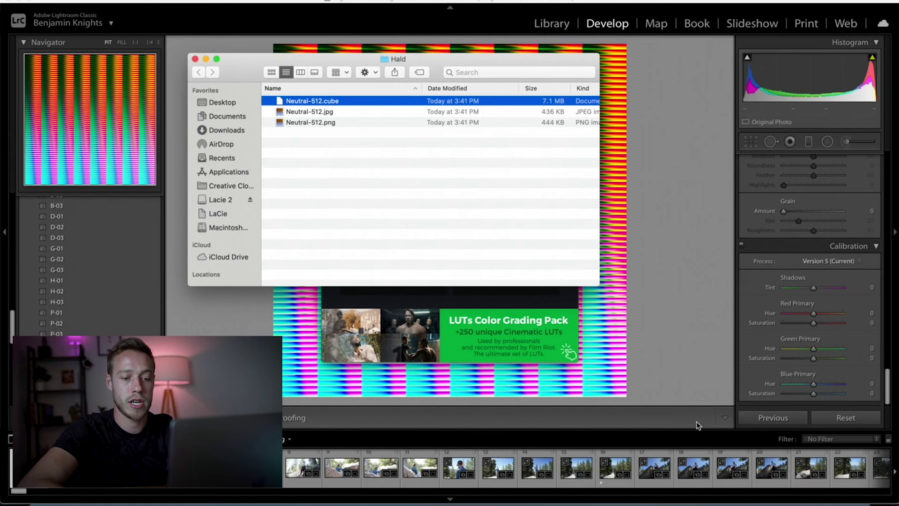
click(697, 401)
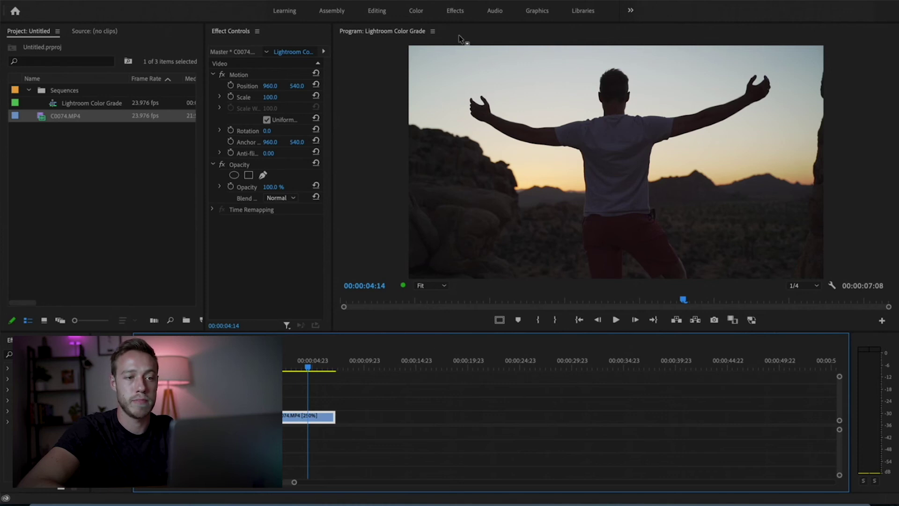
- In the Color workspace, expand Lumetri's Creative section and choose Look > Browse
click(416, 10)
click(806, 80)
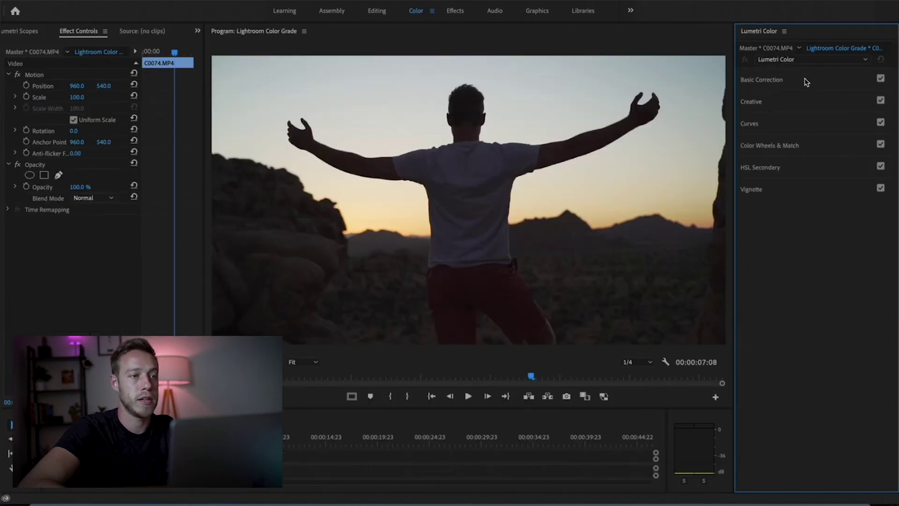
click(805, 101)
click(808, 120)
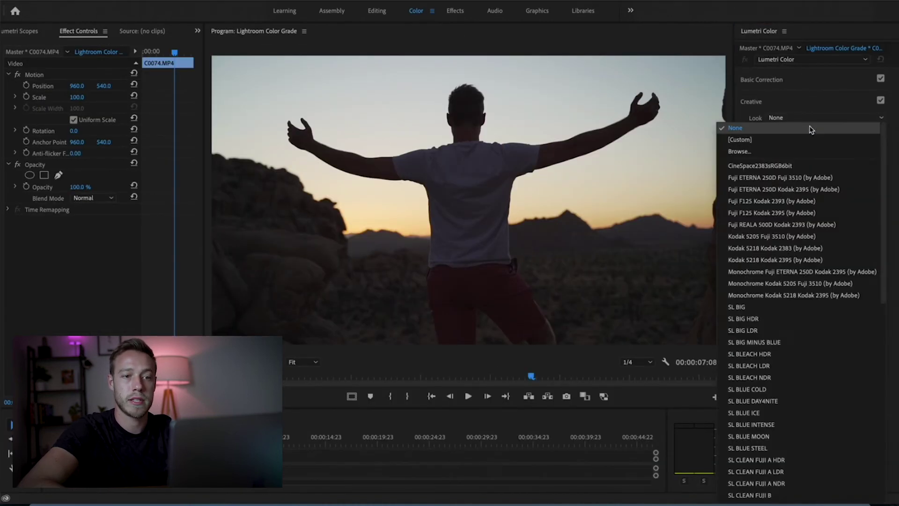
click(805, 150)
- Load Joshua tree Color LUT/Hald/Neutral-512.cube as the Creative Look, then lower the preset opacity
click(307, 118)
click(374, 127)
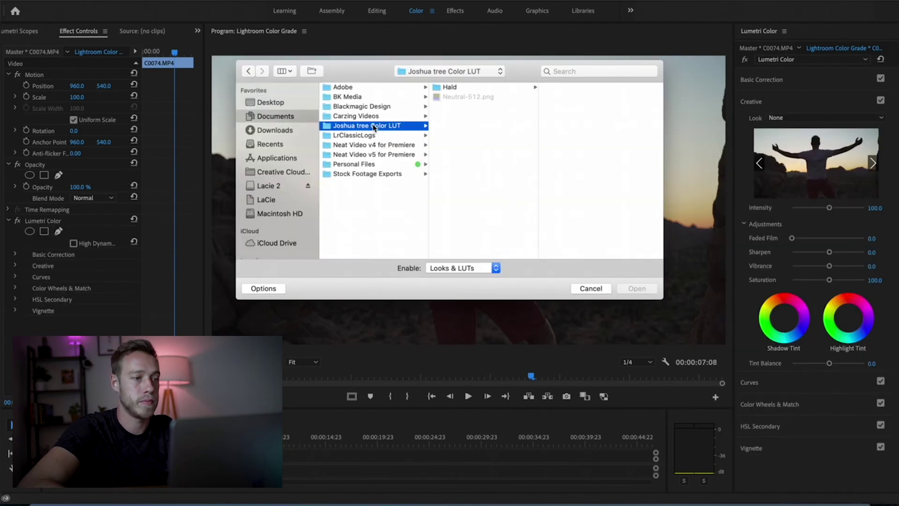
click(449, 89)
click(544, 88)
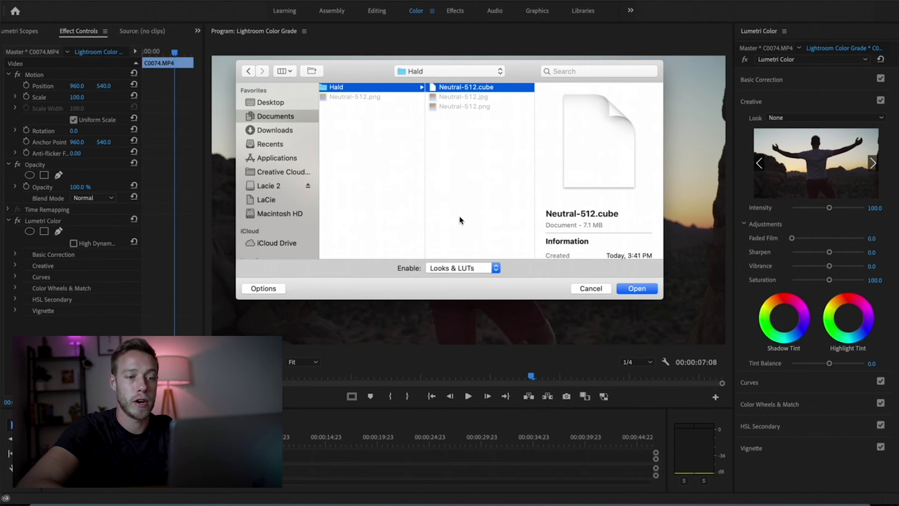
click(636, 288)
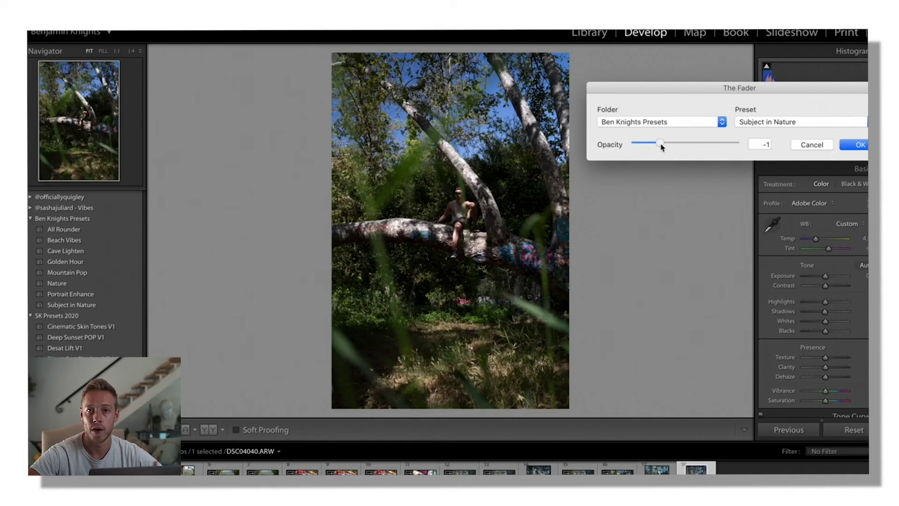
drag(664, 143, 711, 143)
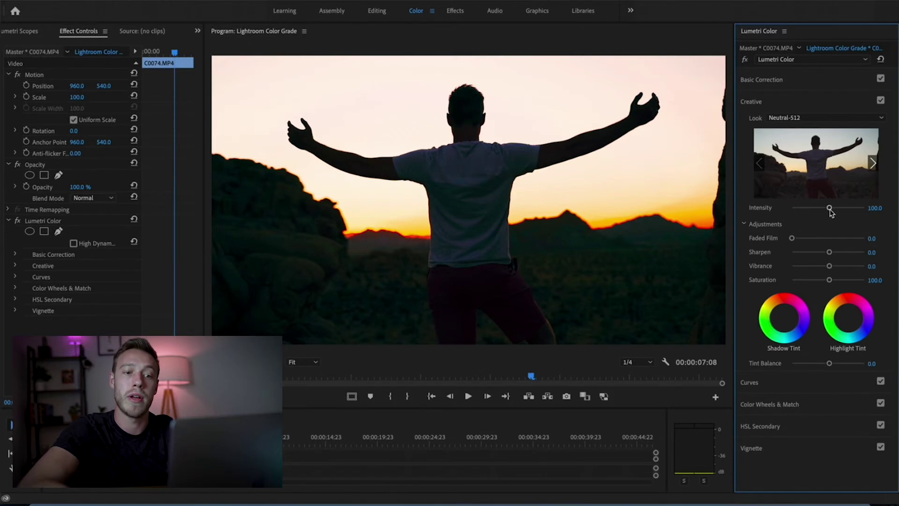
- Drag the Neutral-512 Look's Intensity down to 0 to see the ungraded clip
drag(829, 209, 783, 205)
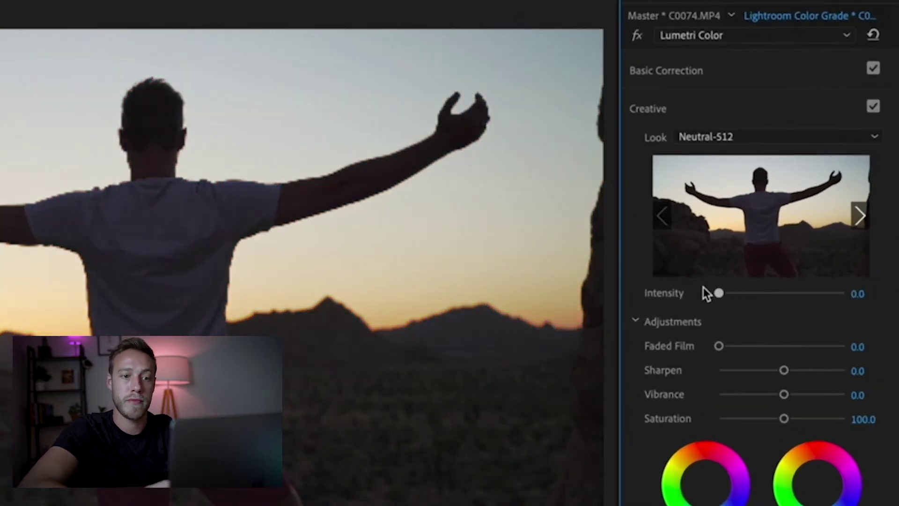
drag(704, 288, 706, 288)
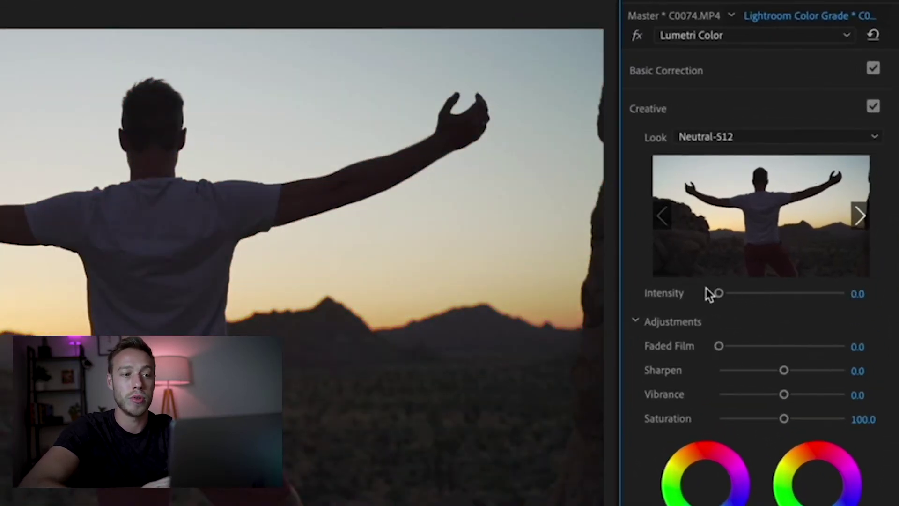
- Compare Neutral-512 Look intensities around 116 and 109, then play the sunset clip
drag(755, 292, 820, 209)
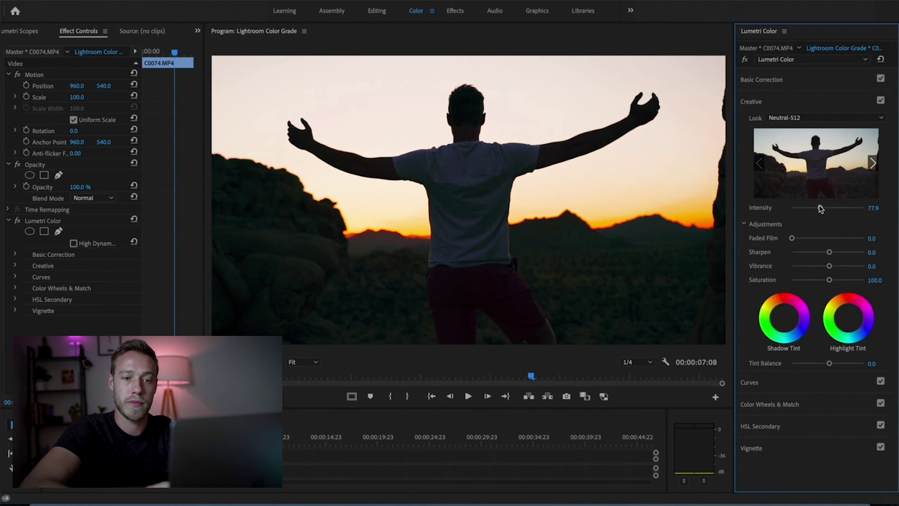
drag(820, 209, 834, 210)
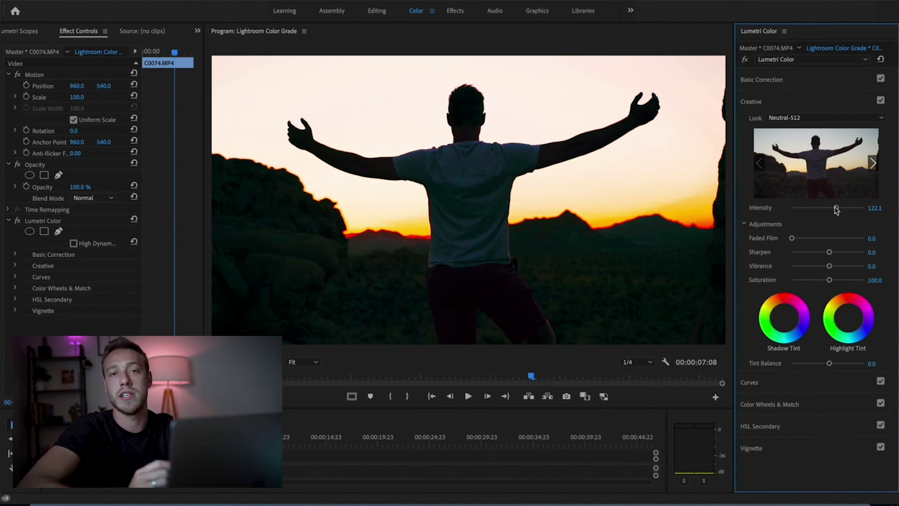
drag(836, 210, 828, 211)
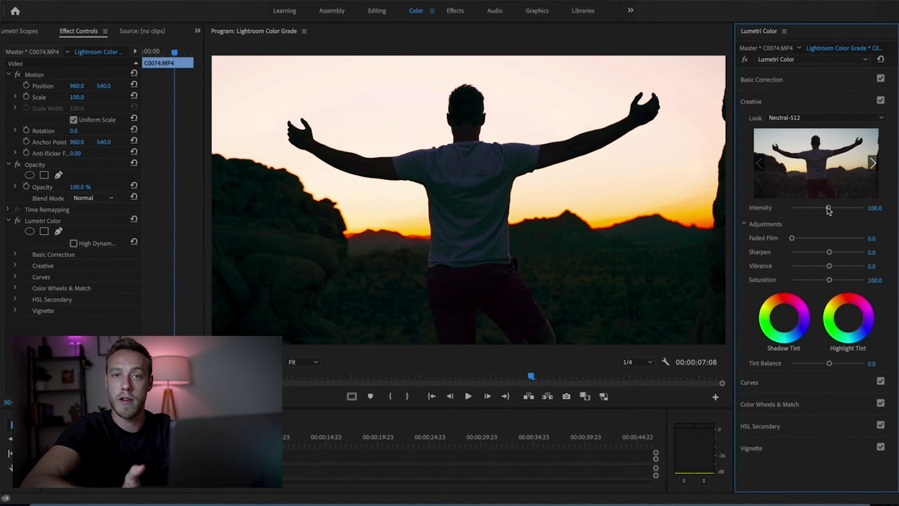
click(431, 476)
key(space)
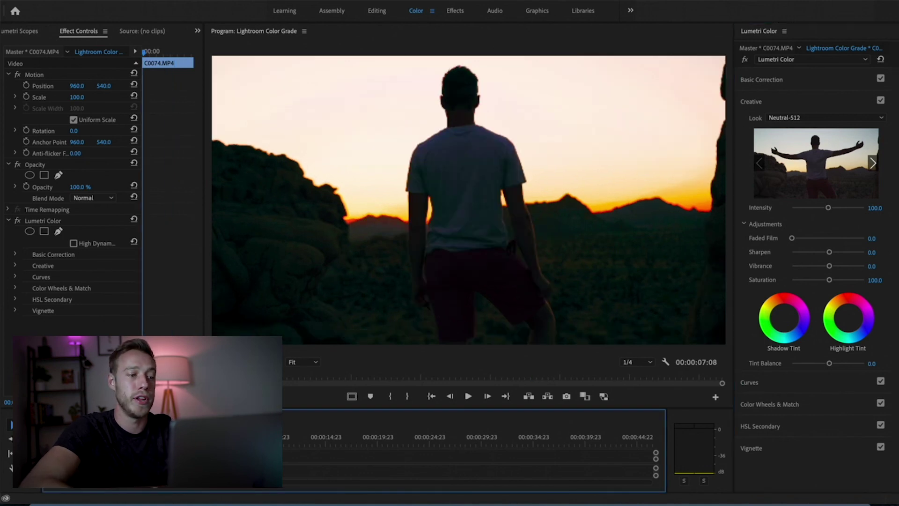